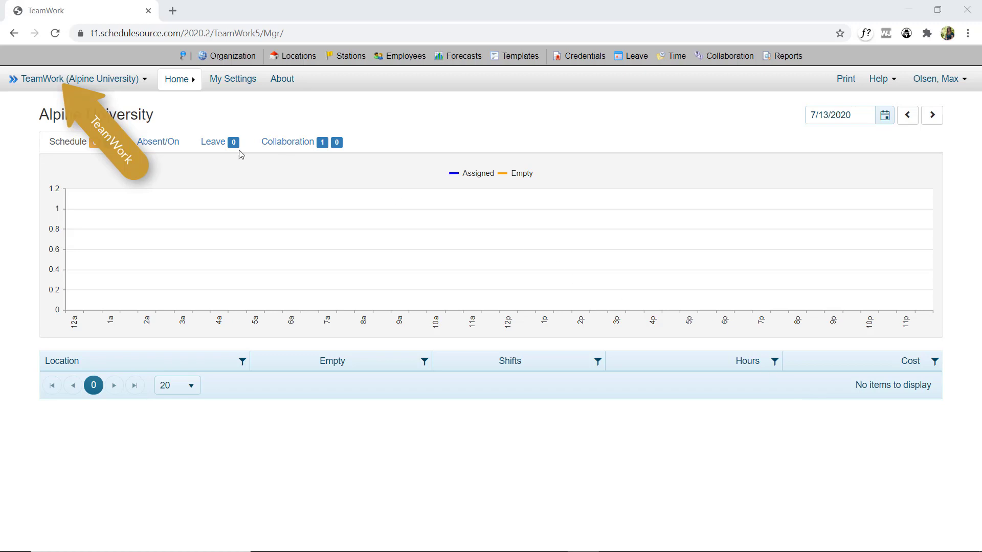
Go to the forecast plans of Alpine University and start adding a new plan.
left_click(81, 80)
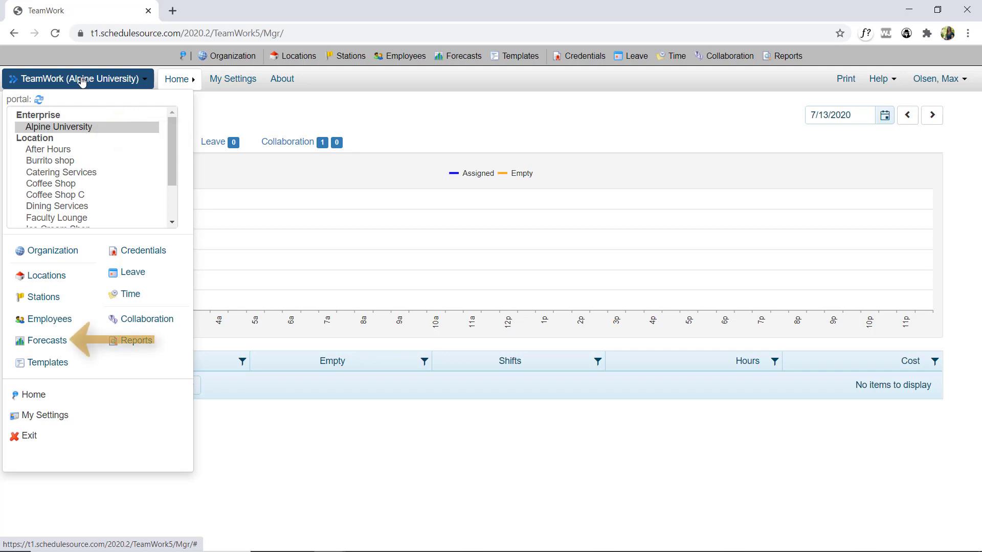
left_click(62, 344)
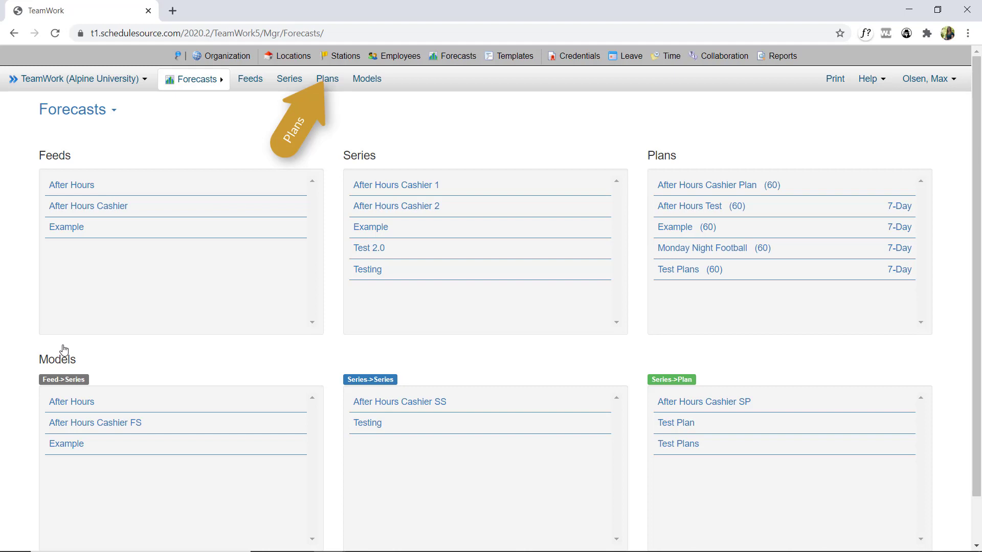
left_click(322, 78)
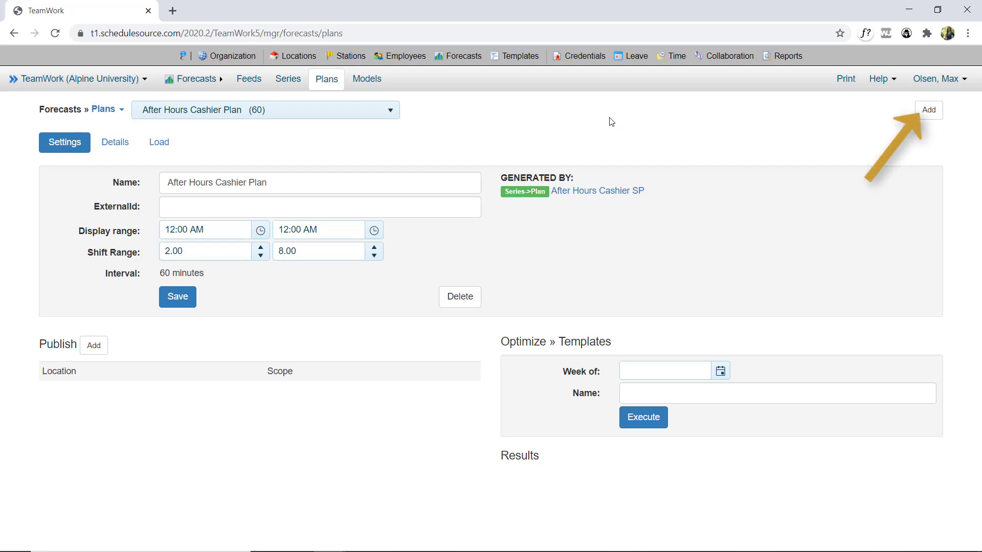
left_click(935, 113)
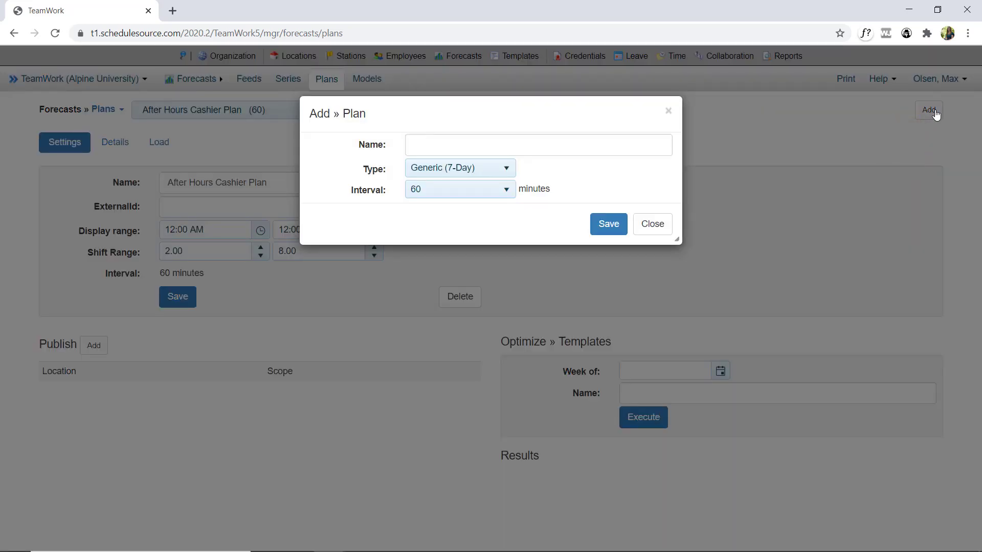
Create a Date Based plan named After Hours Test 2 with a 60-minute interval.
left_click(596, 149)
type("A")
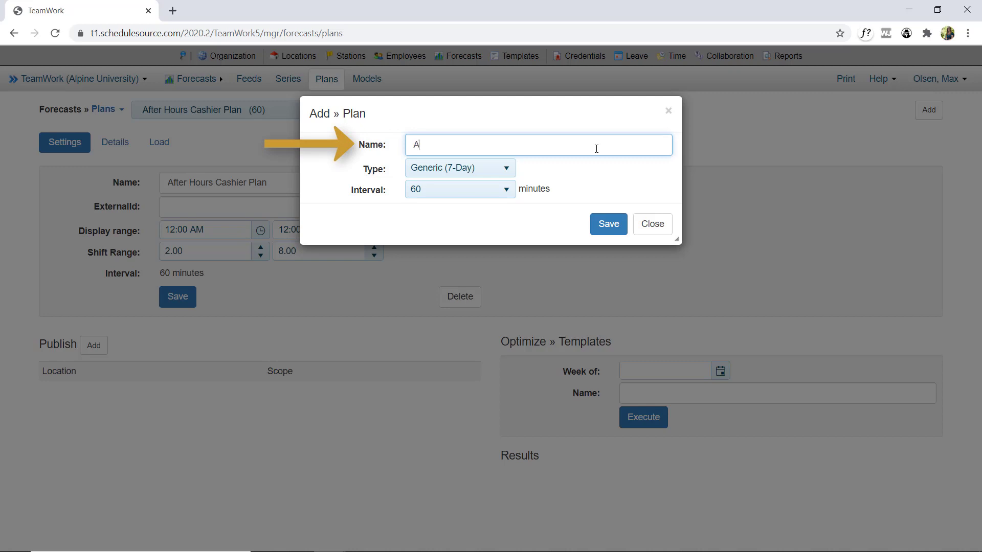
type("fter Hours Test")
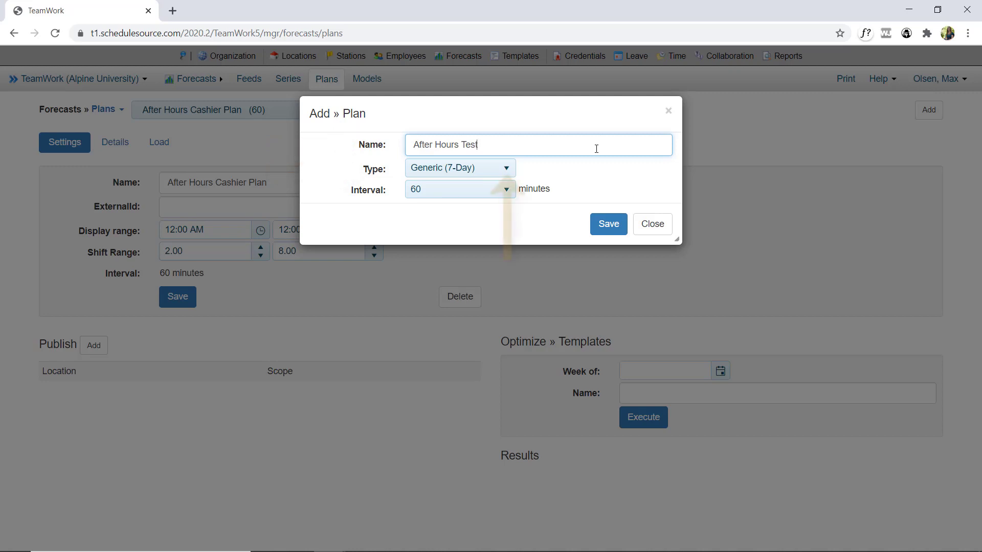
left_click(509, 172)
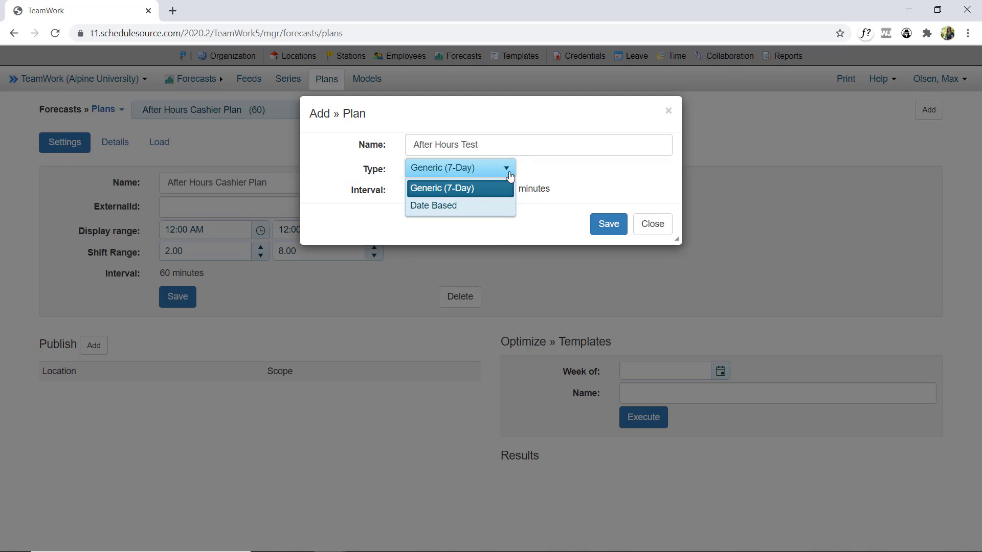
left_click(497, 205)
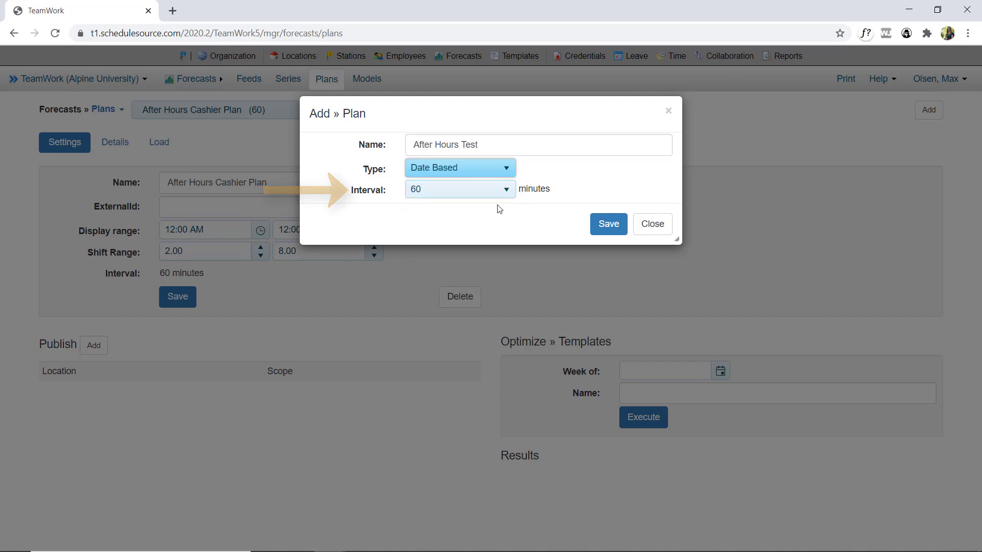
left_click(506, 189)
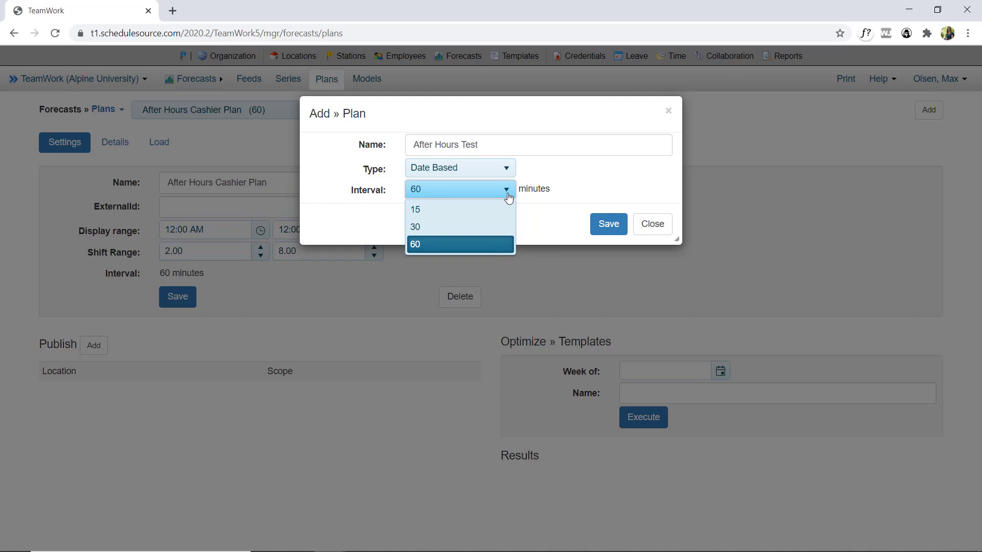
left_click(507, 195)
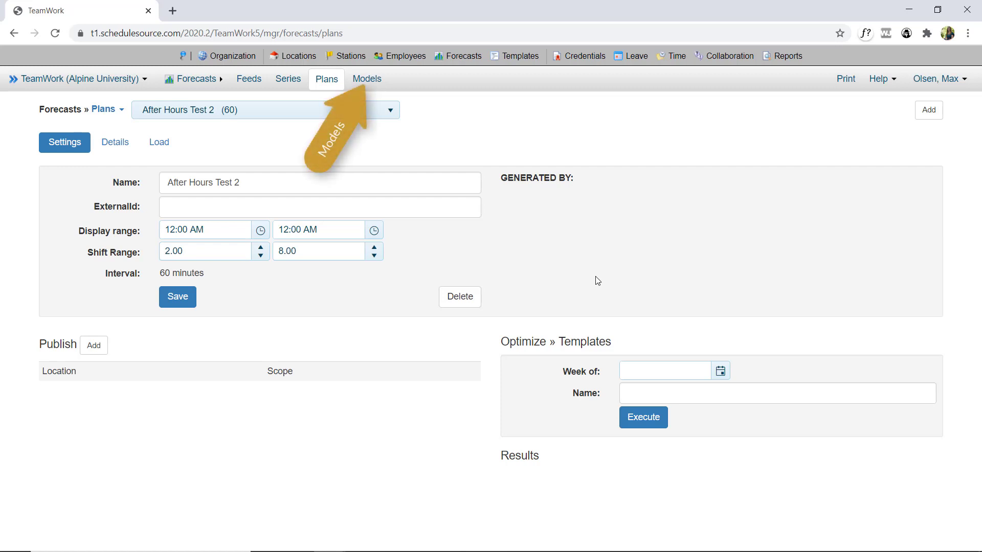
Start a new Series » Plan forecast model and name it After Hours Test 2.
left_click(367, 78)
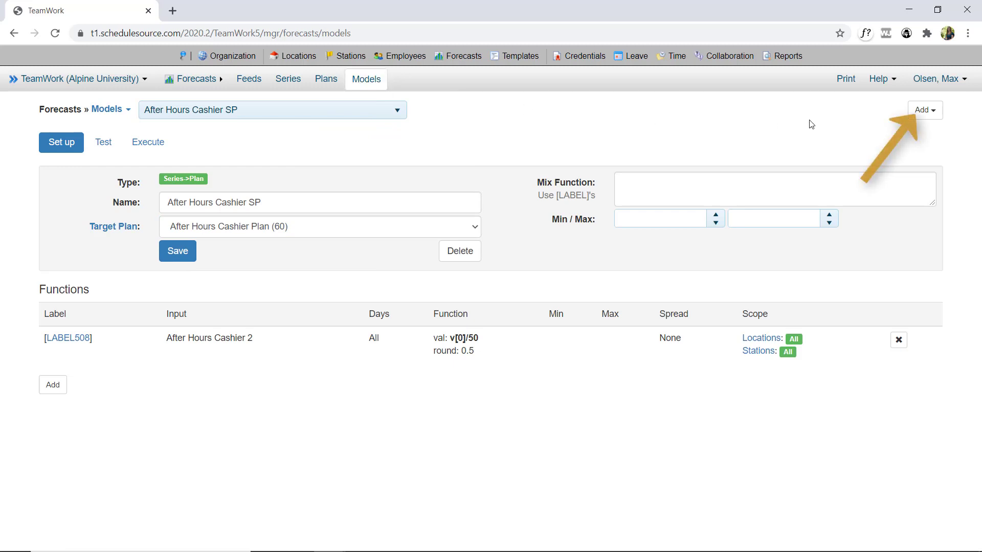
left_click(940, 115)
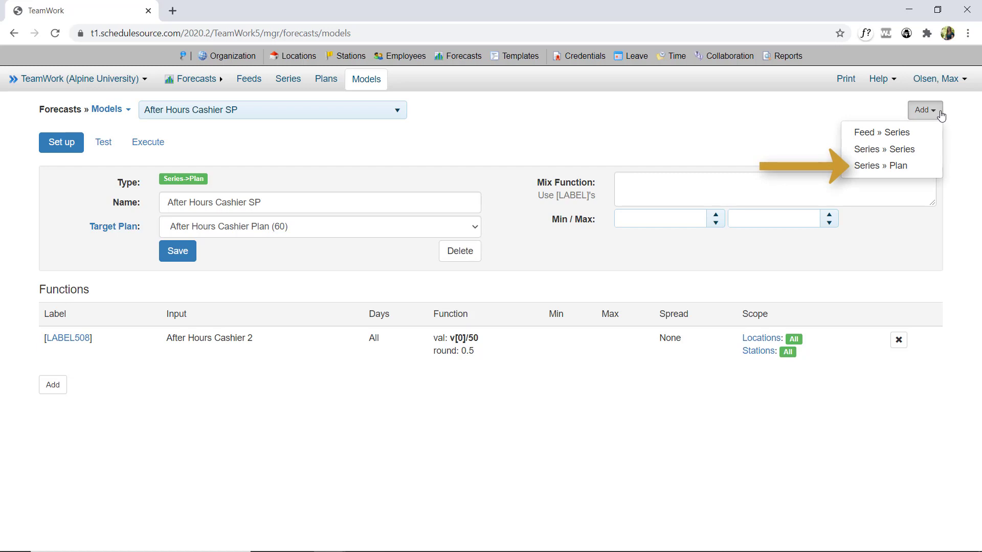
left_click(897, 172)
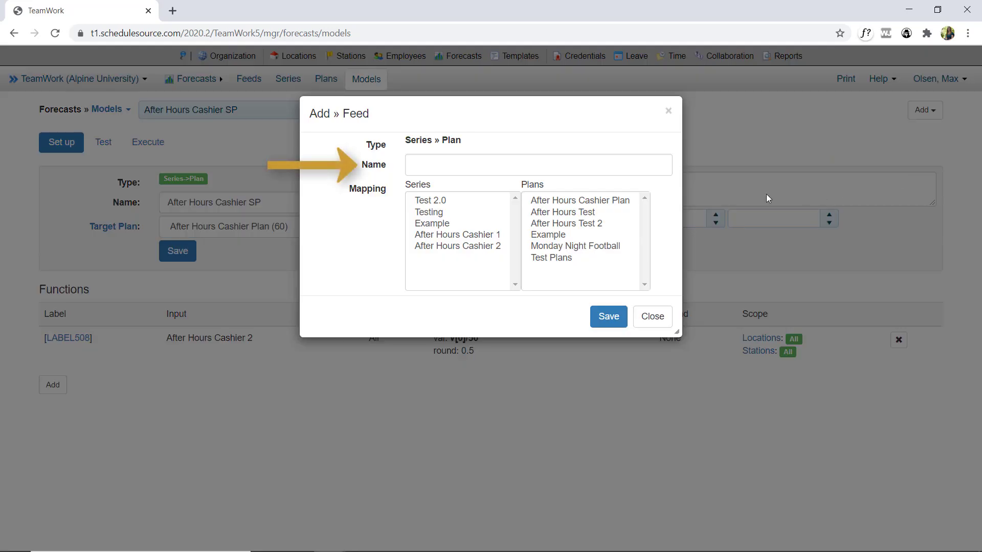
left_click(633, 165)
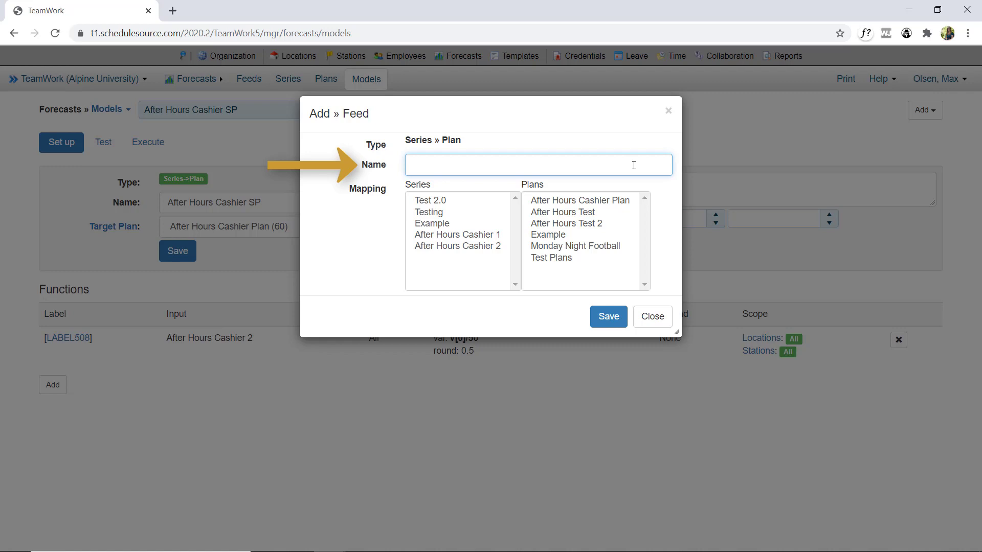
type("After Hours Test 2")
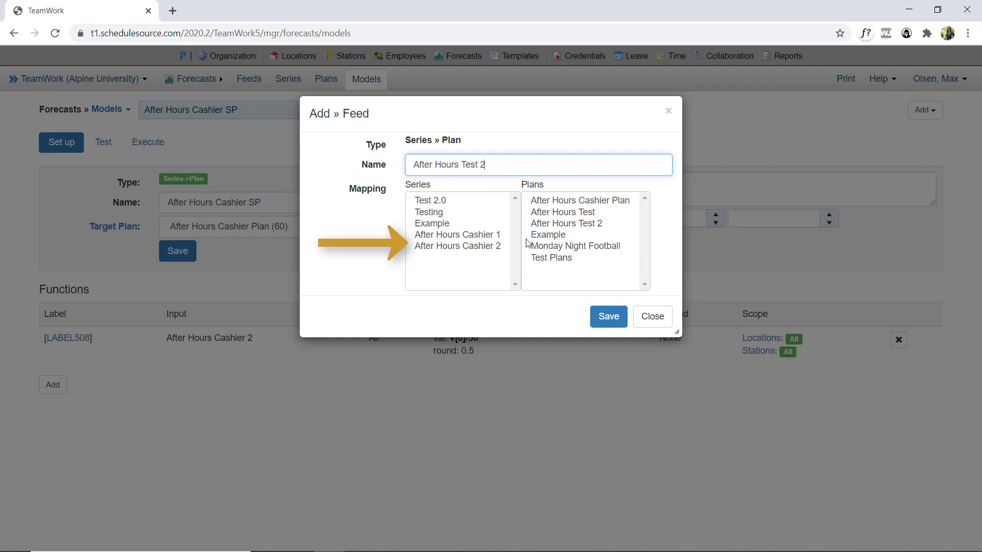
Map the After Hours Cashier 2 series to the After Hours Test 2 plan and save the new model.
left_click(499, 247)
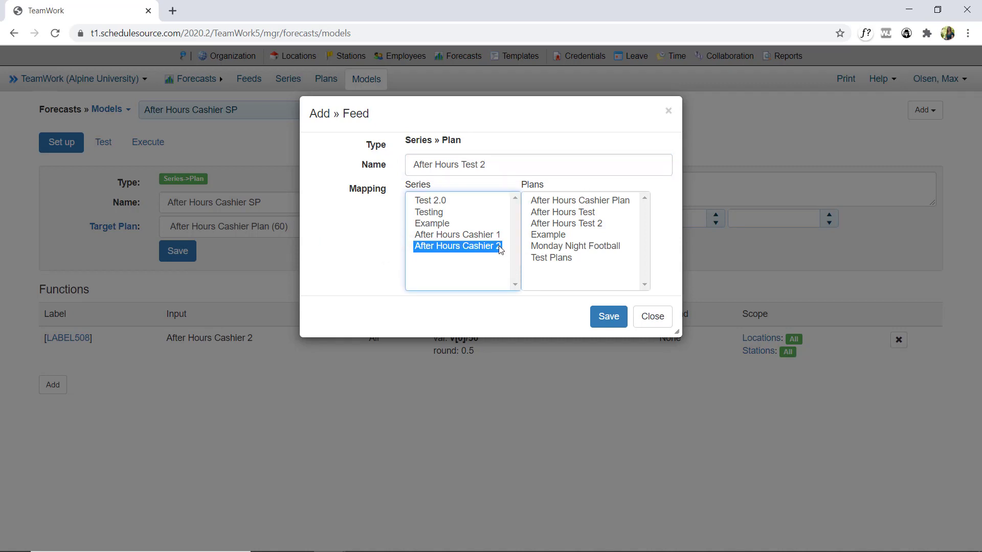
left_click(549, 225)
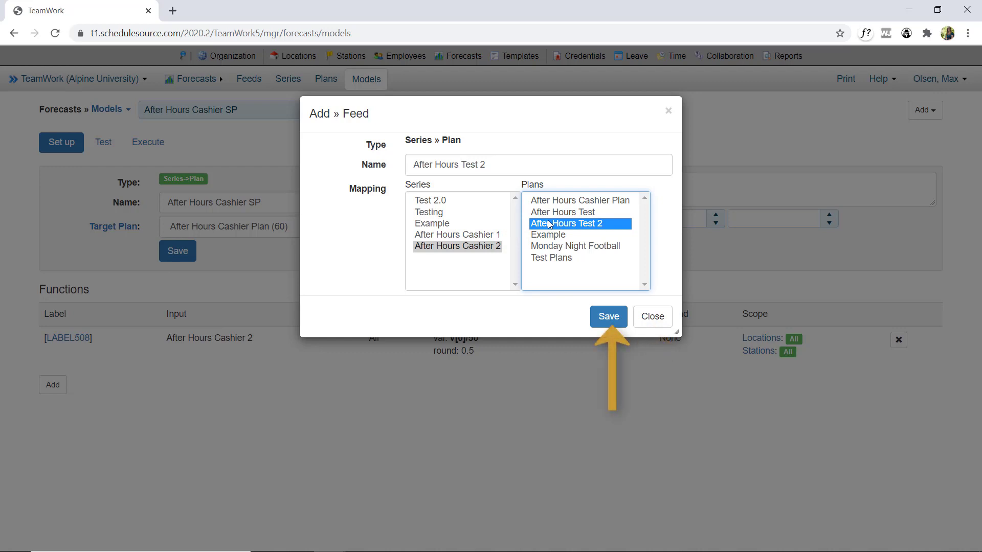
left_click(605, 315)
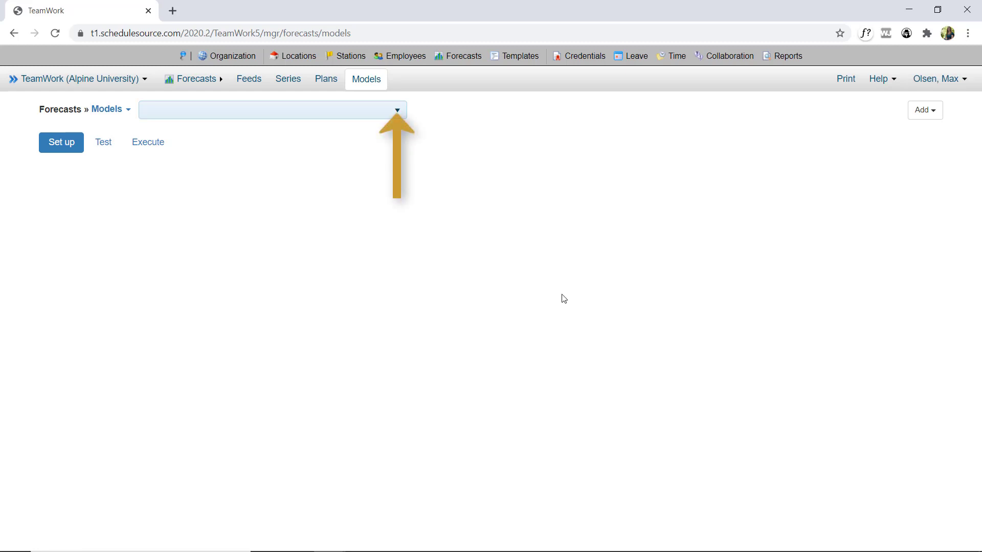
Open the After Hours Test 2 model's function and set its value function to v(0)/50.
left_click(390, 117)
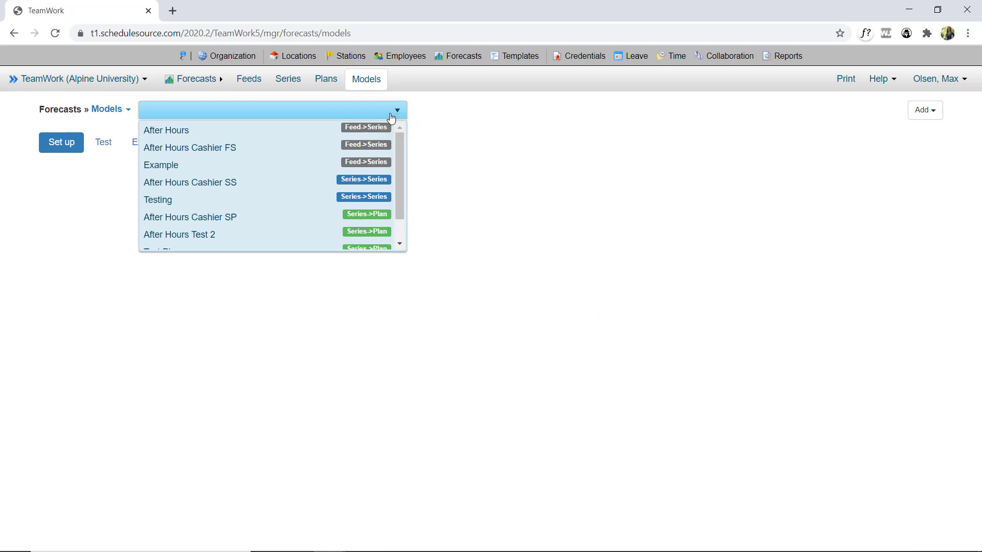
left_click(360, 233)
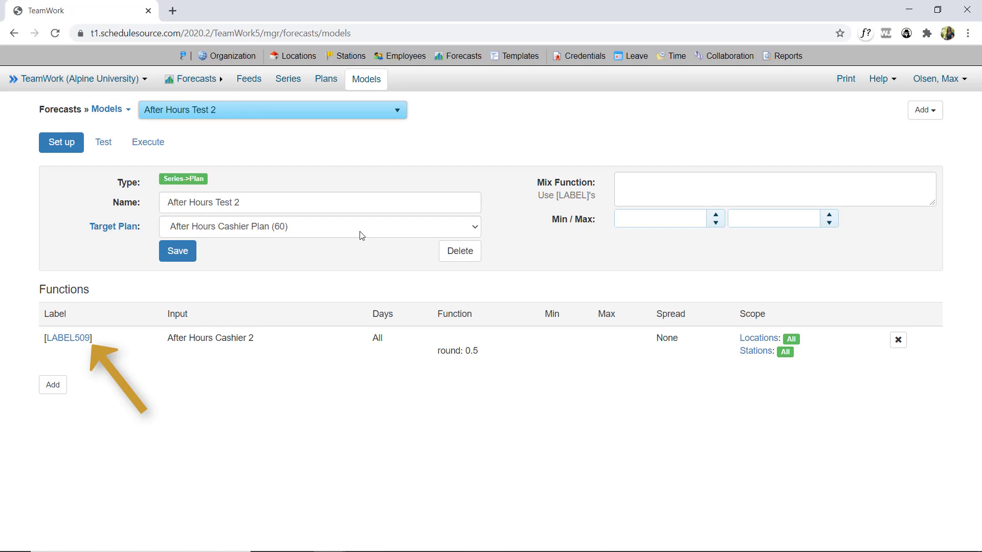
left_click(74, 340)
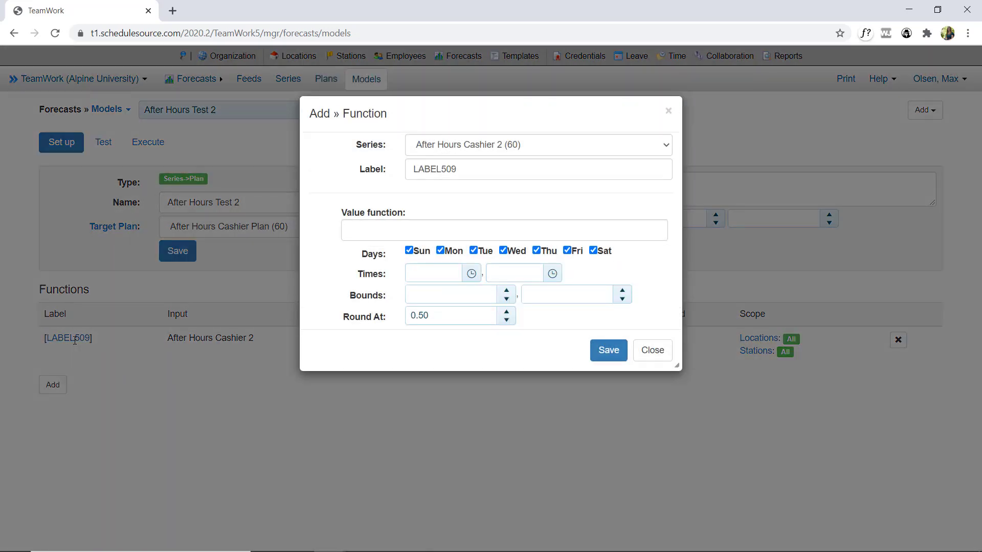
left_click(377, 228)
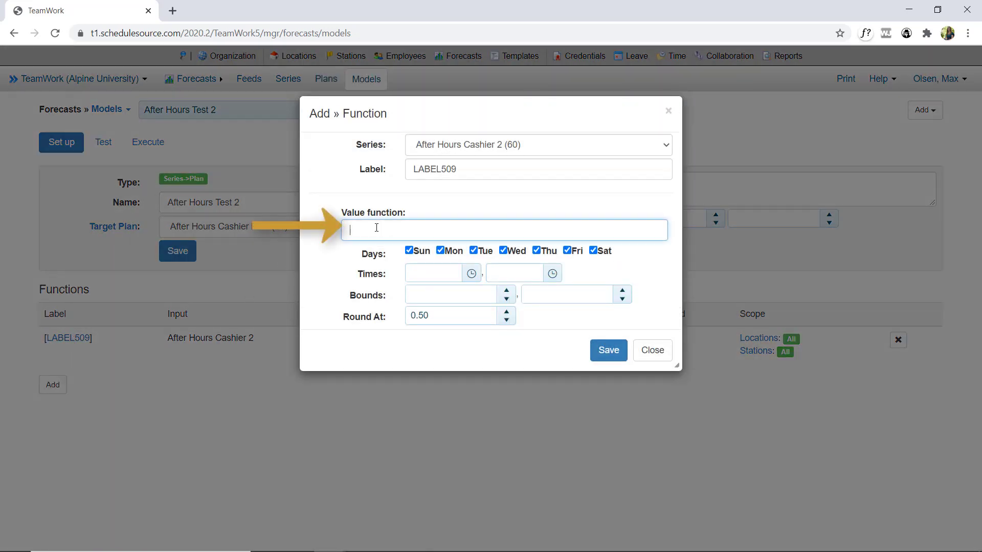
type("v(0)/50")
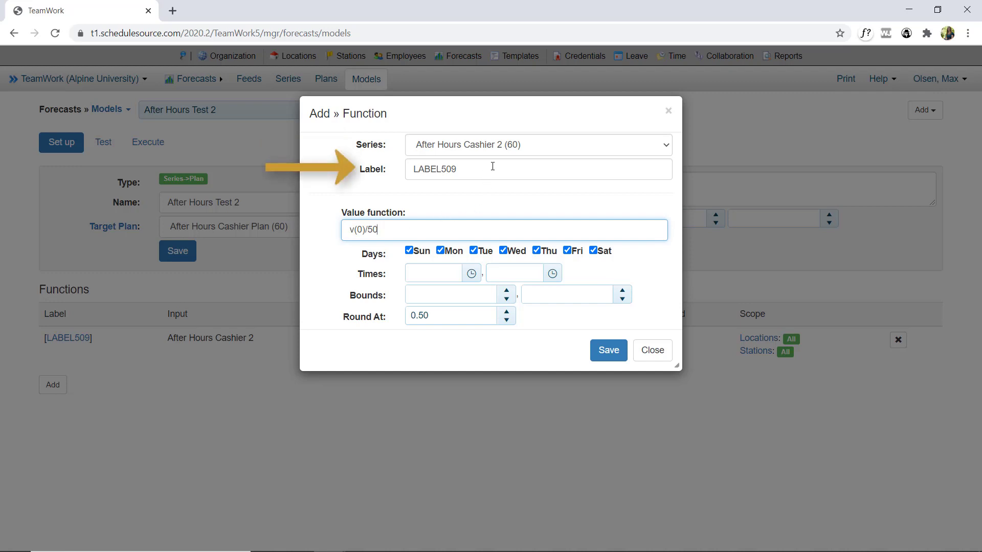
Relabel the model's function as Function and save it.
left_click_drag(490, 169, 360, 162)
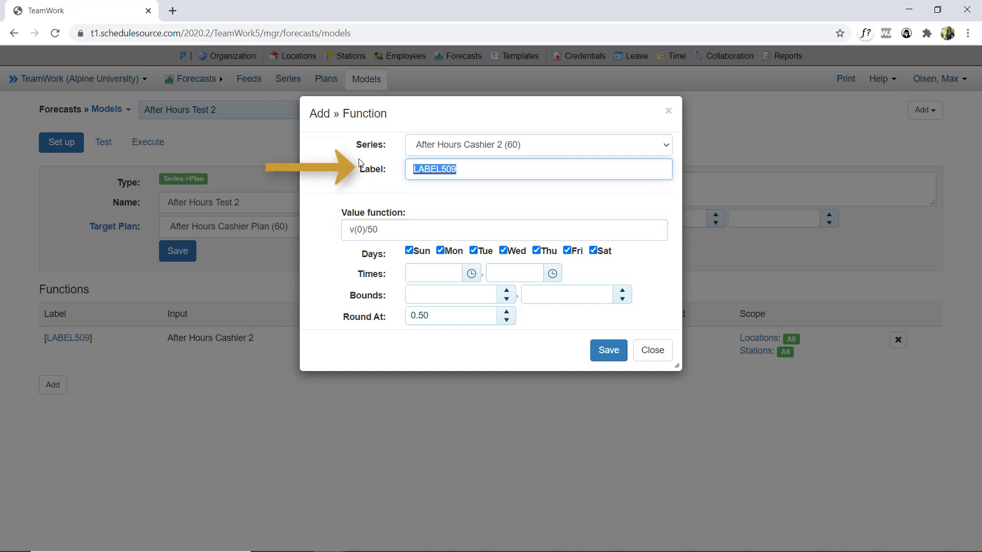
type("Function")
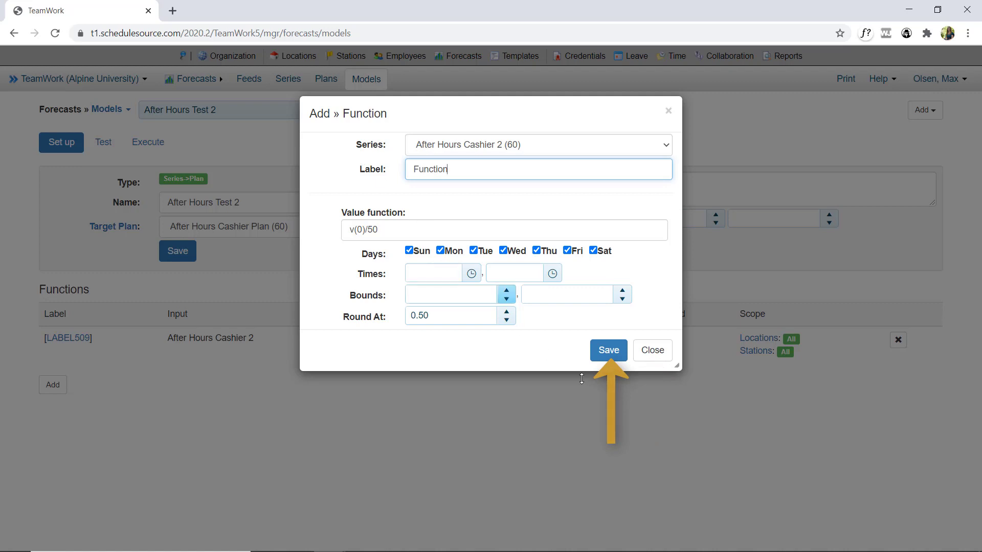
left_click(608, 352)
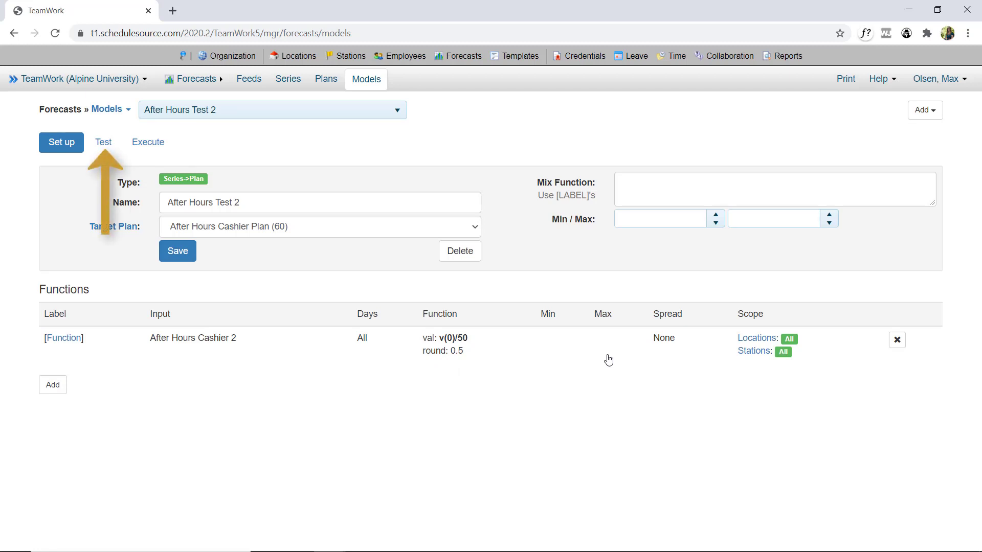
Test the After Hours Test 2 model for the week of 6/8/2020.
left_click(105, 143)
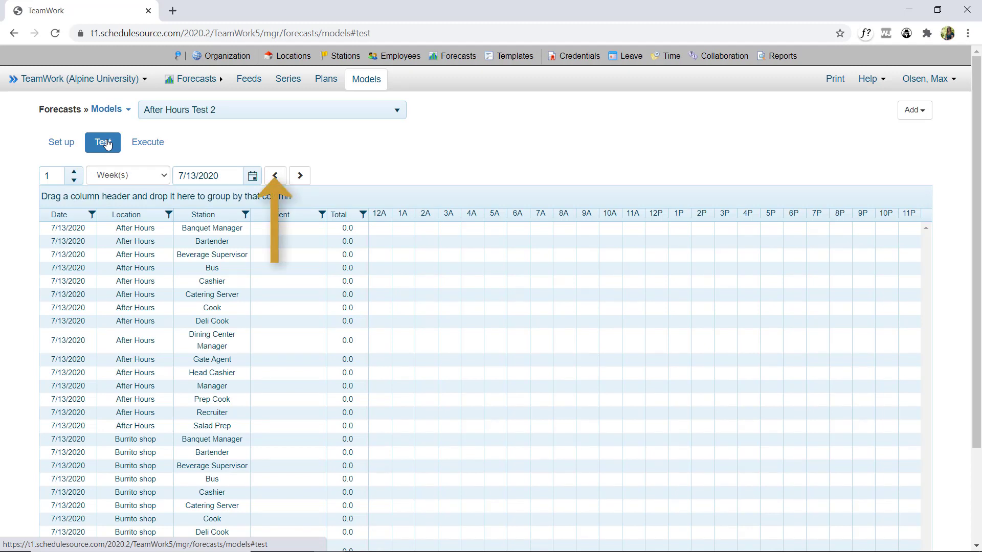
left_click(276, 176)
left_click(276, 176)
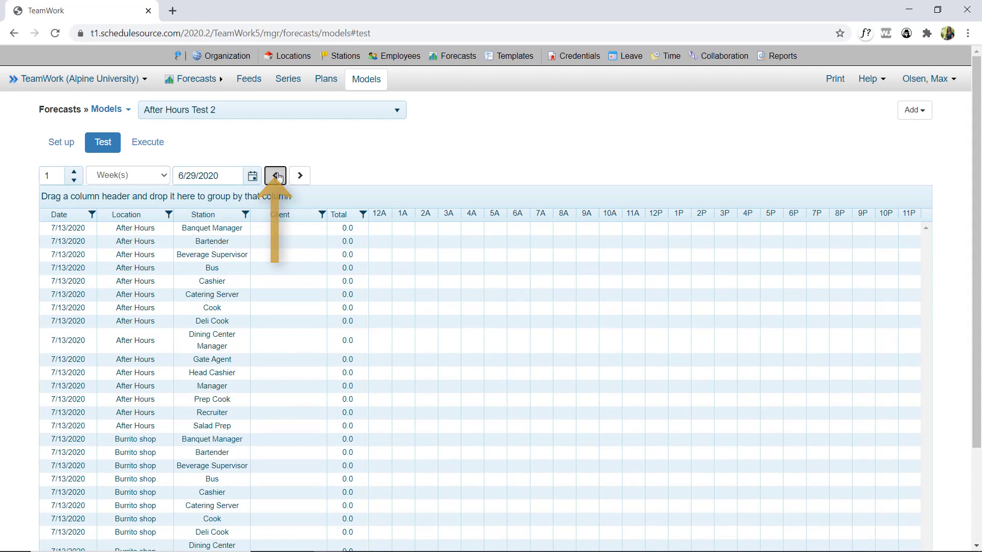
left_click(276, 176)
left_click(276, 176)
left_click(276, 176)
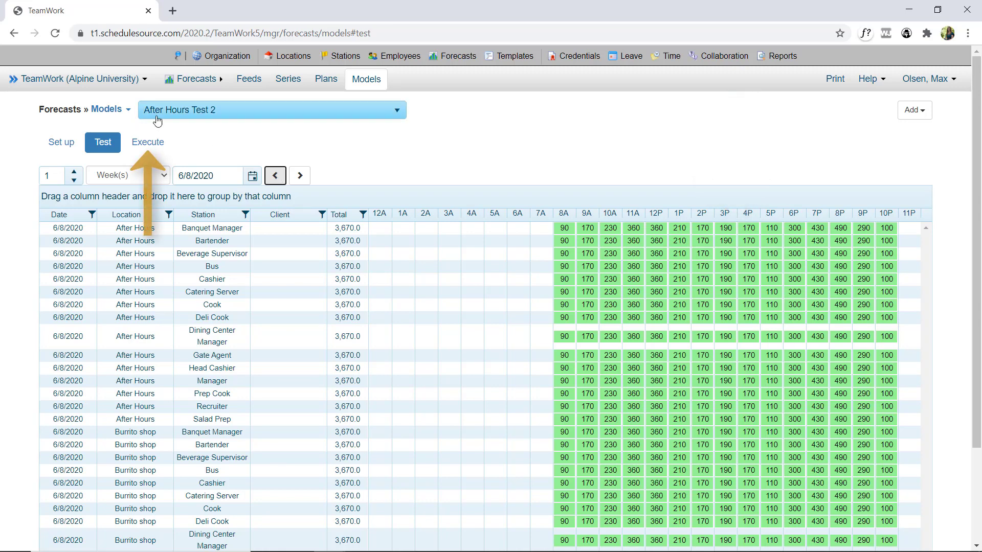
Execute the After Hours Test 2 model for 6/1/2020 through 6/14/2020 without saving empty rows.
left_click(147, 145)
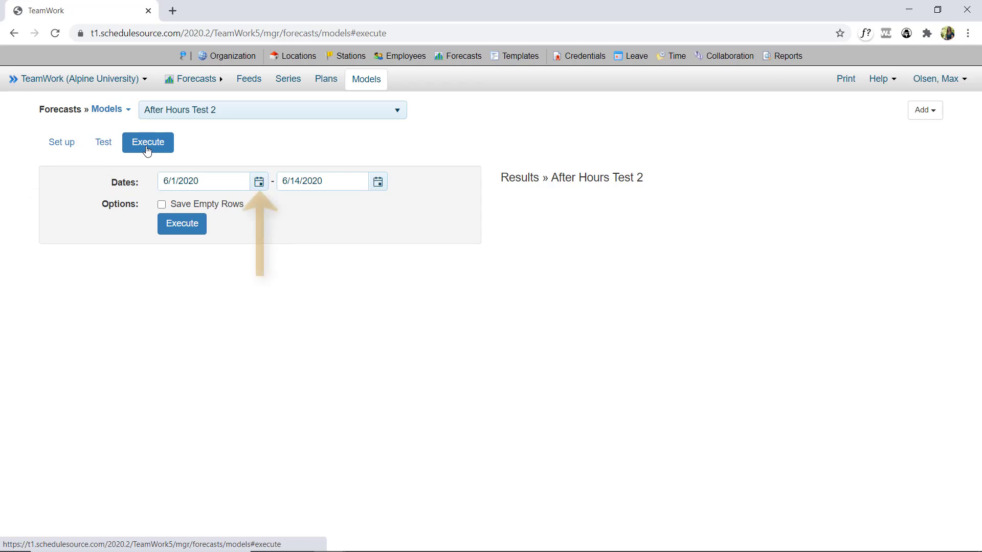
left_click(259, 182)
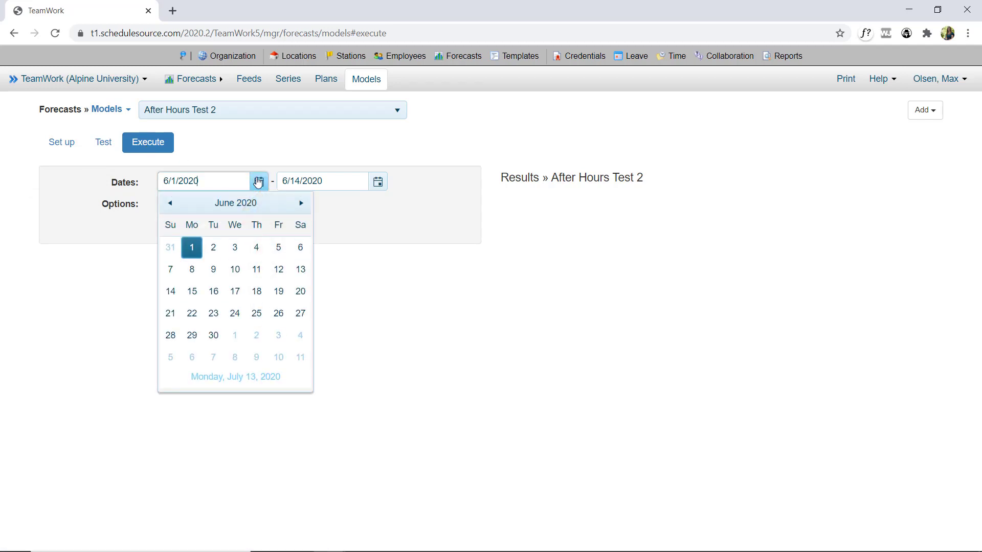
left_click(191, 248)
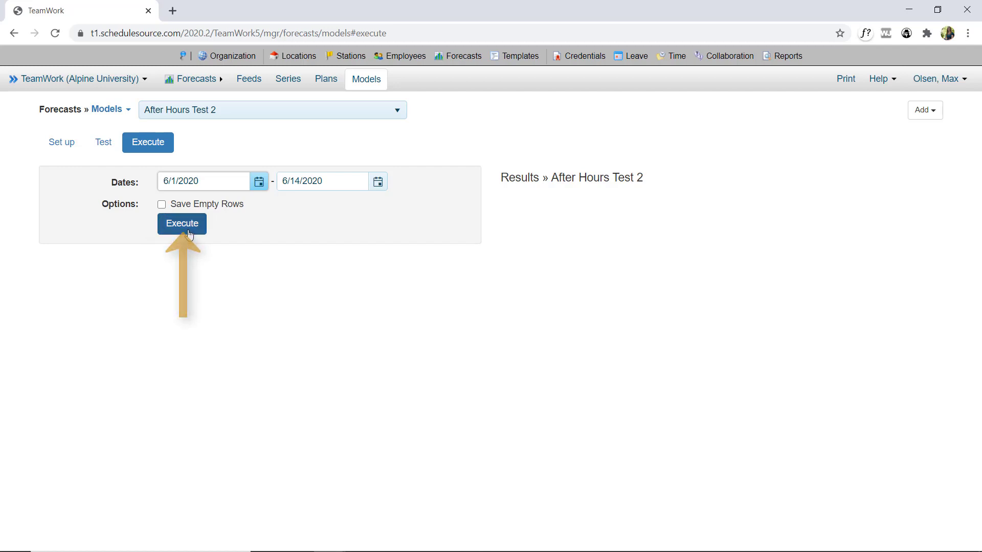
left_click(189, 231)
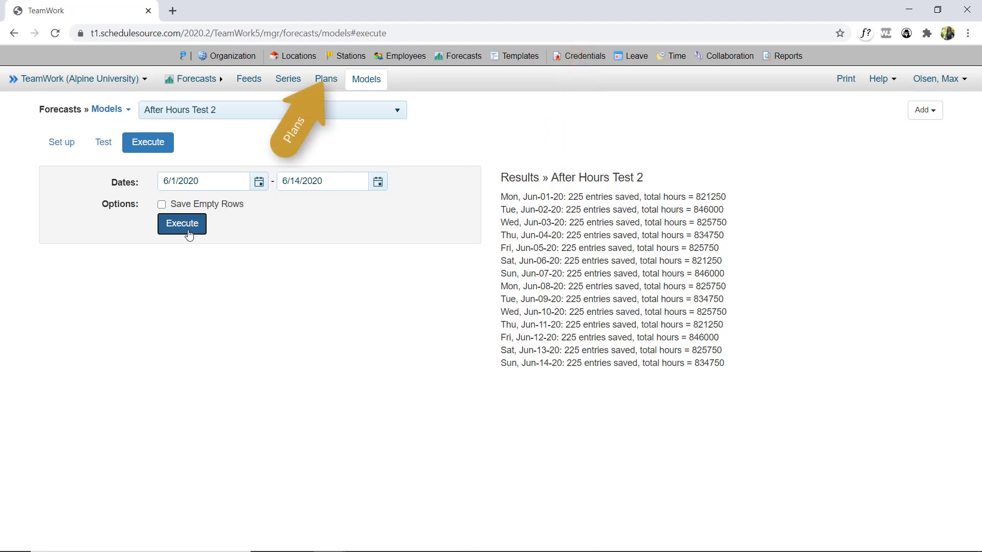
Review the After Hours Test 2 plan's detailed hourly values and open its load page for import and export.
left_click(319, 78)
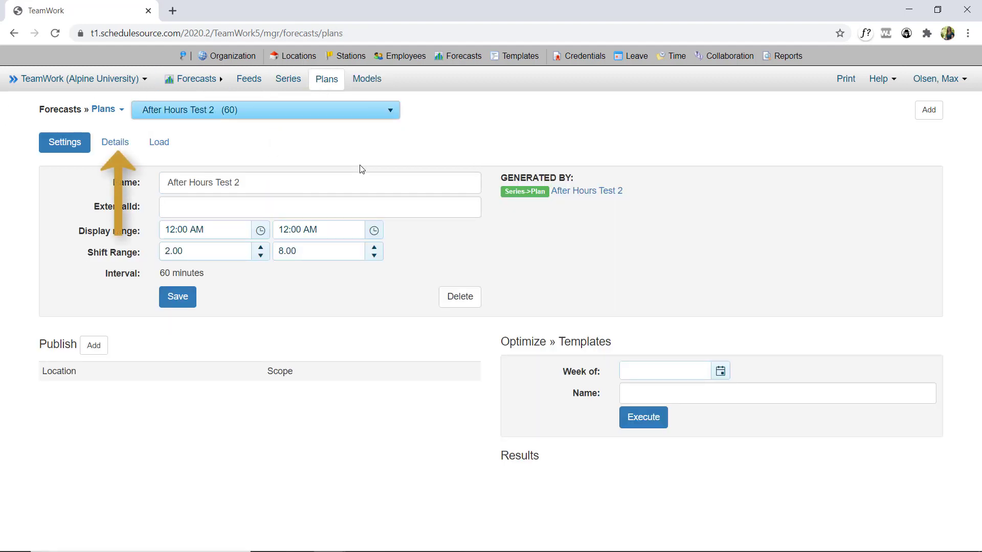
left_click(115, 143)
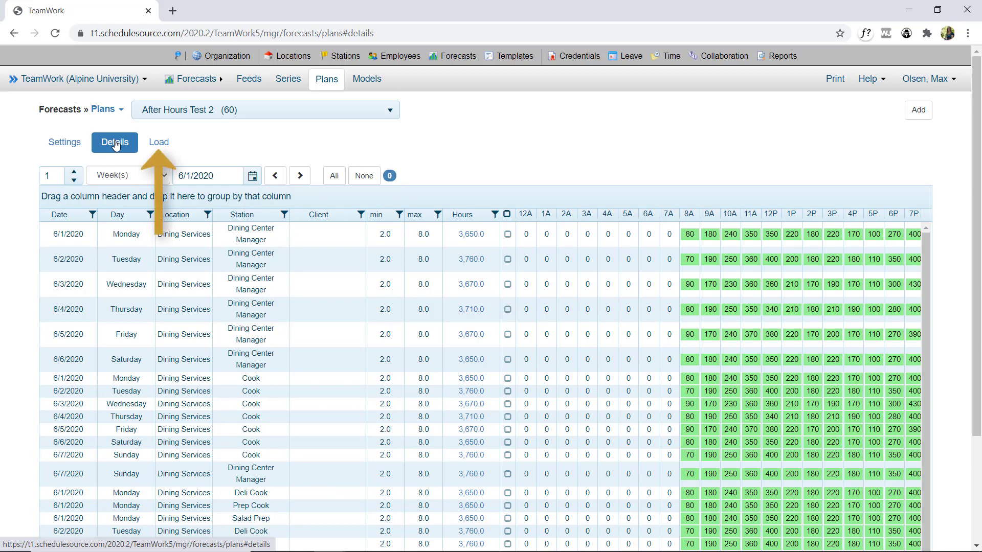
left_click(157, 147)
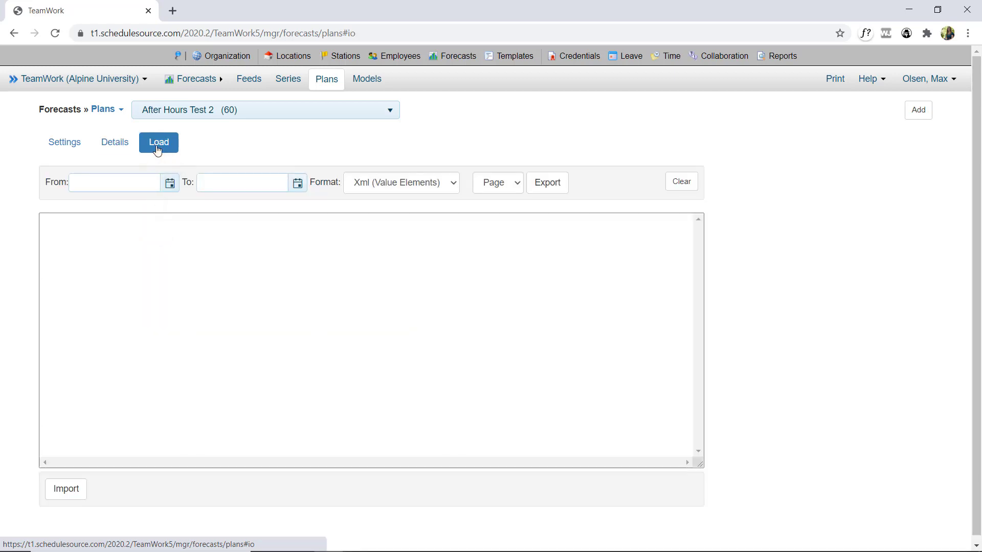